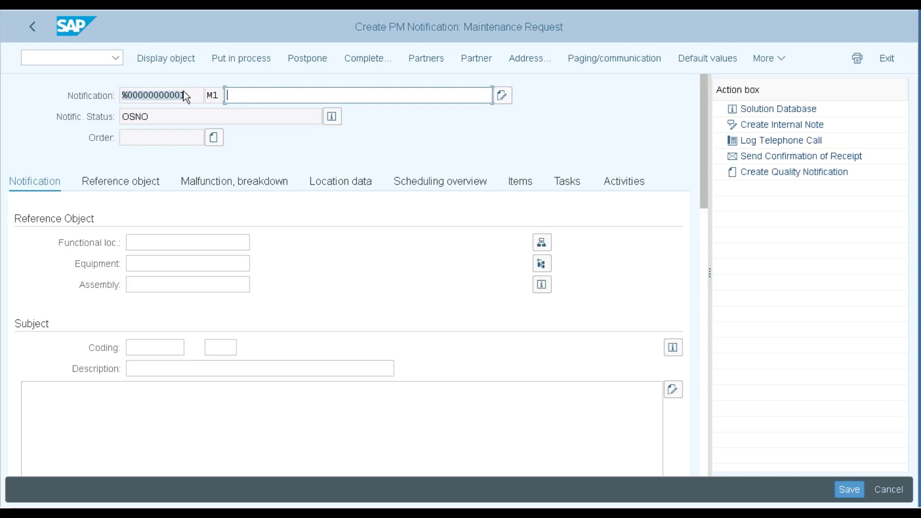
Enter 'Maintenance of Packing Machine' as the M1 notification short text, filling the Description
double_click(208, 96)
click(275, 96)
text(M)
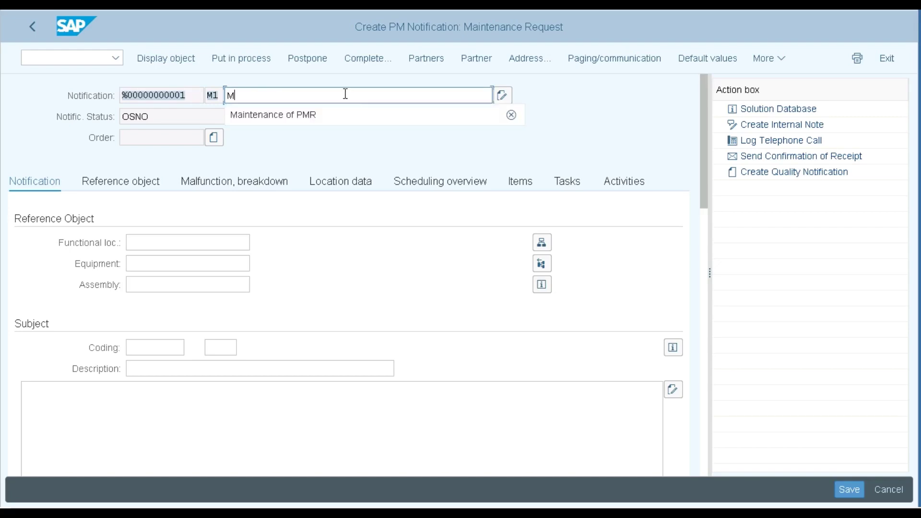
key(Return)
key(BackSpace)
key(BackSpace)
key(BackSpace)
text(Pack)
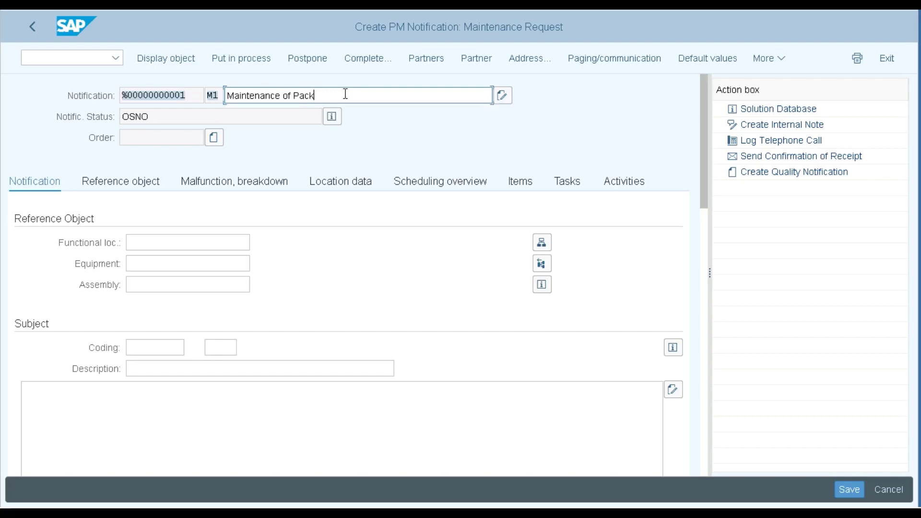
text(ing Machine)
click(219, 98)
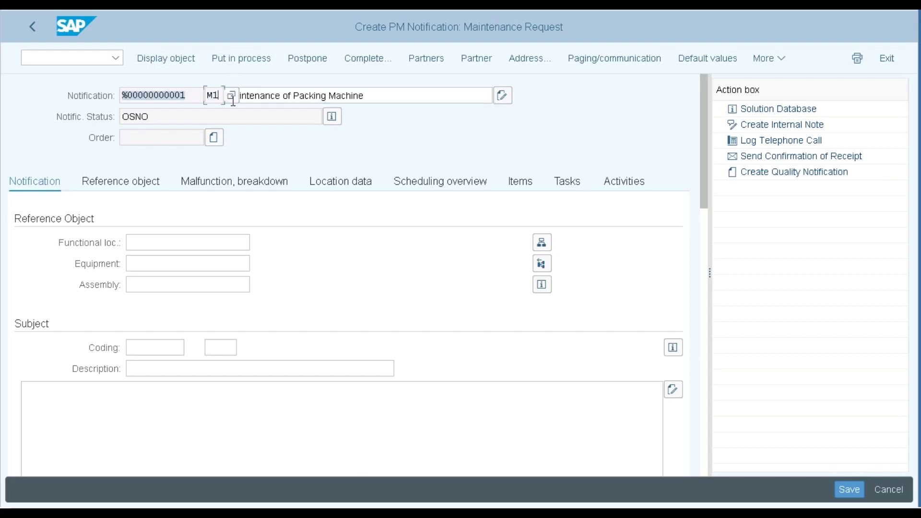
key(Return)
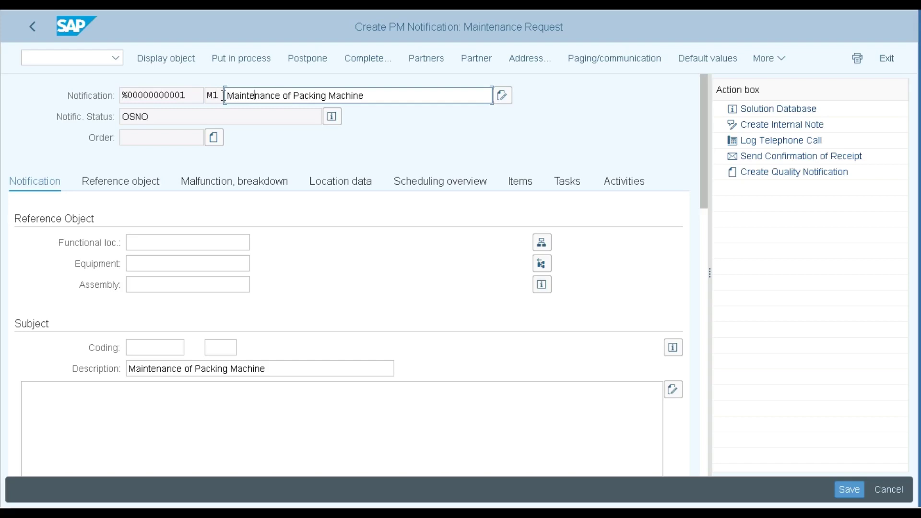
Assign equipment 10000000 (PACKING UNIT) so functional location IDIL-GUJ-PK-01 fills in
click(160, 260)
text(10000000)
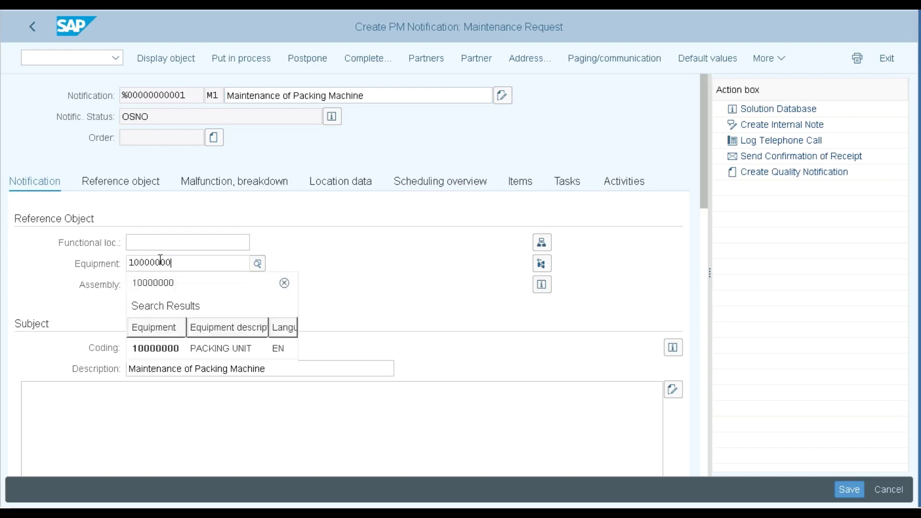
click(173, 349)
key(Return)
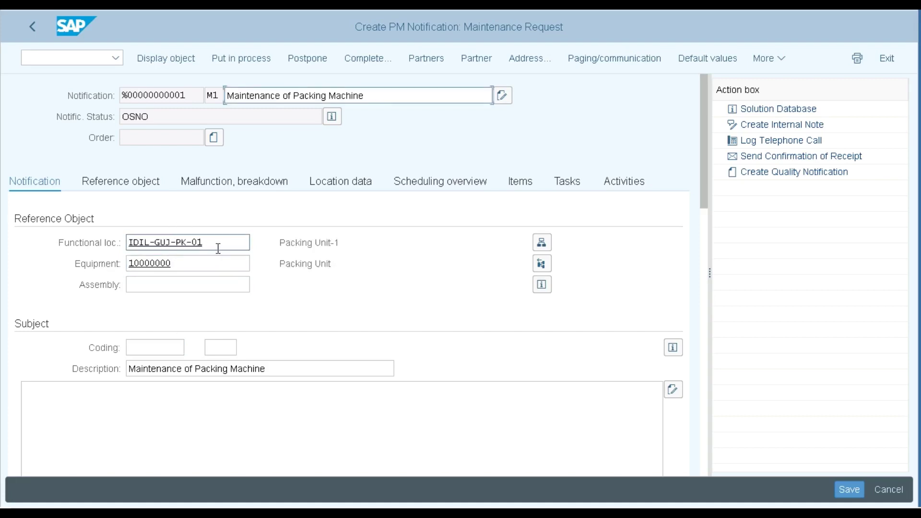
click(165, 349)
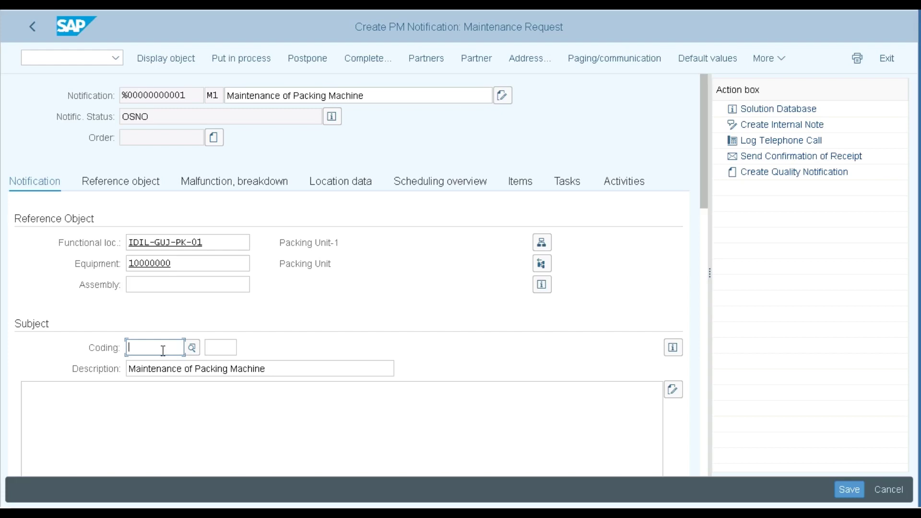
Choose coding 1 Problem notification from the QM Problem Details catalog group
click(193, 347)
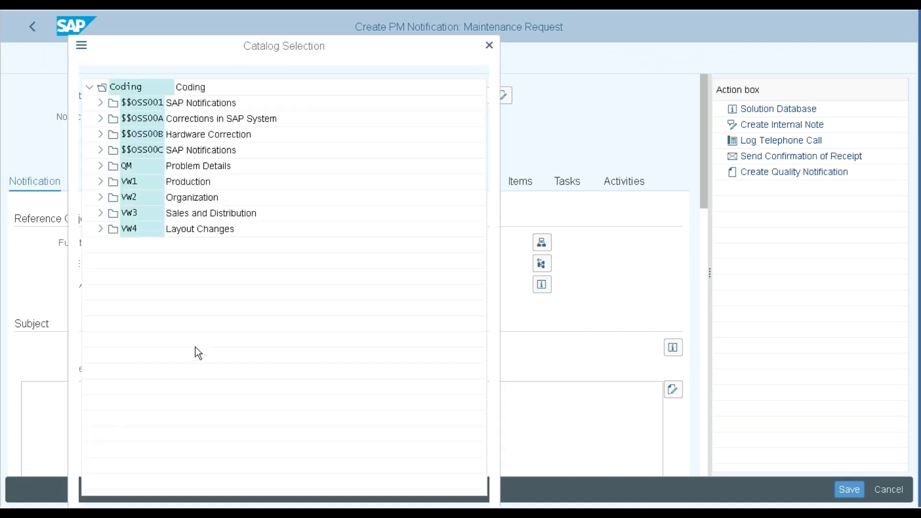
click(101, 167)
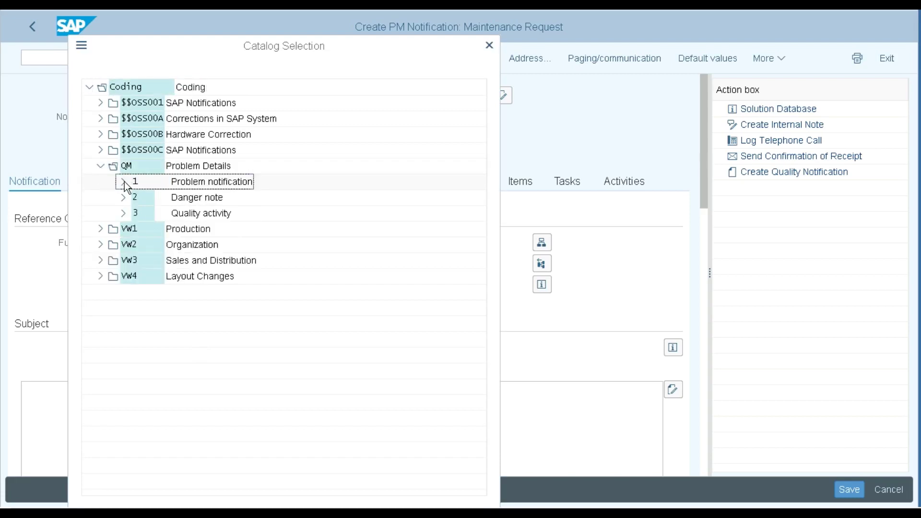
double_click(172, 183)
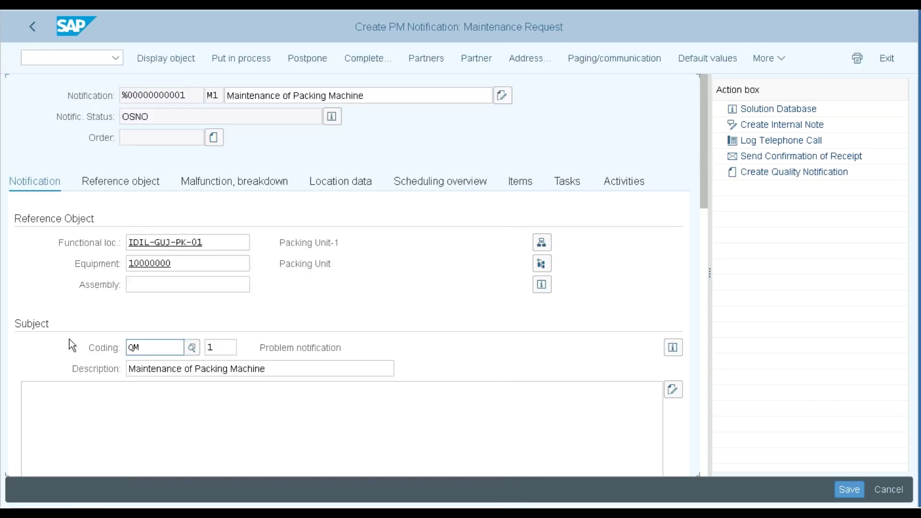
click(211, 392)
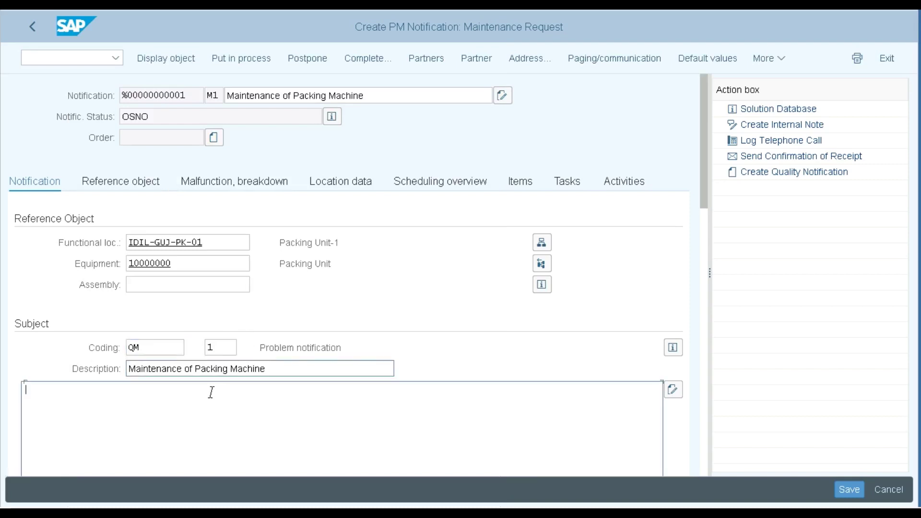
Write the long text 'Problem in Packing Machine Output - As product is not maintained its packing shape.'
text(Problem in Packing M)
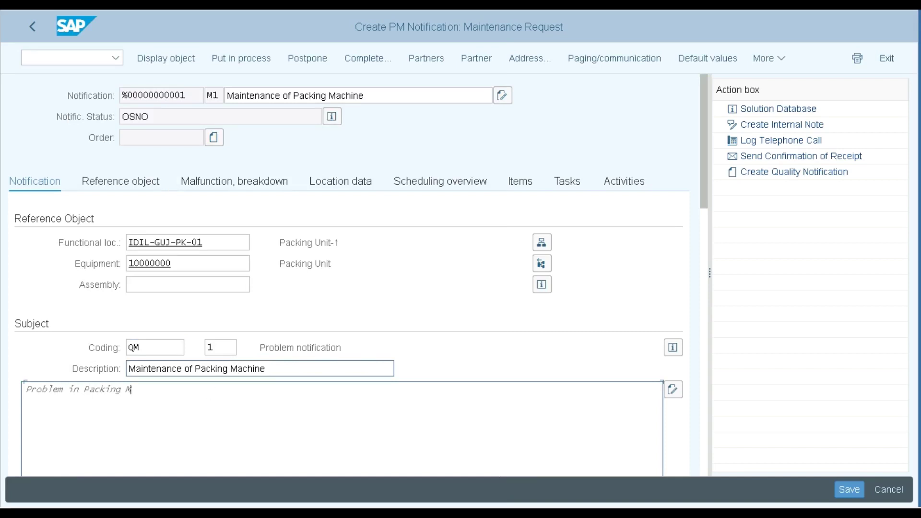
text(achine Output)
text(- As product i)
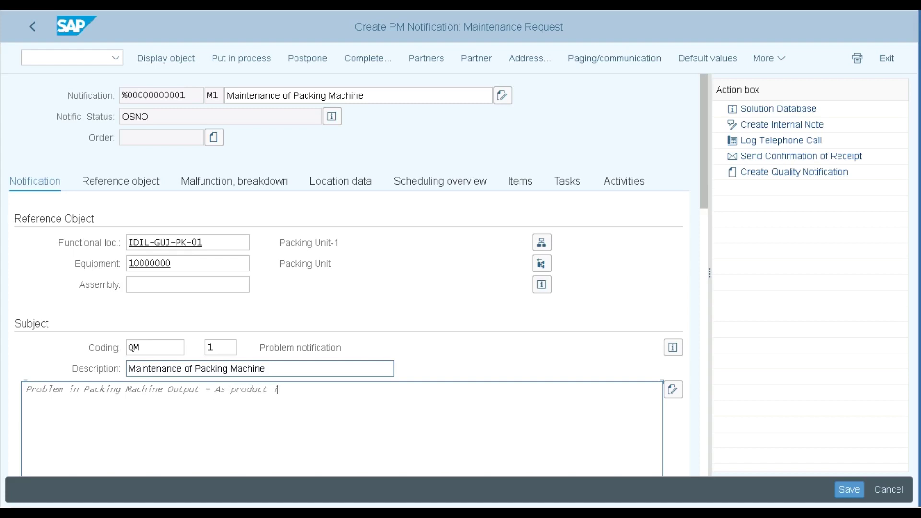
text(s not maintained its)
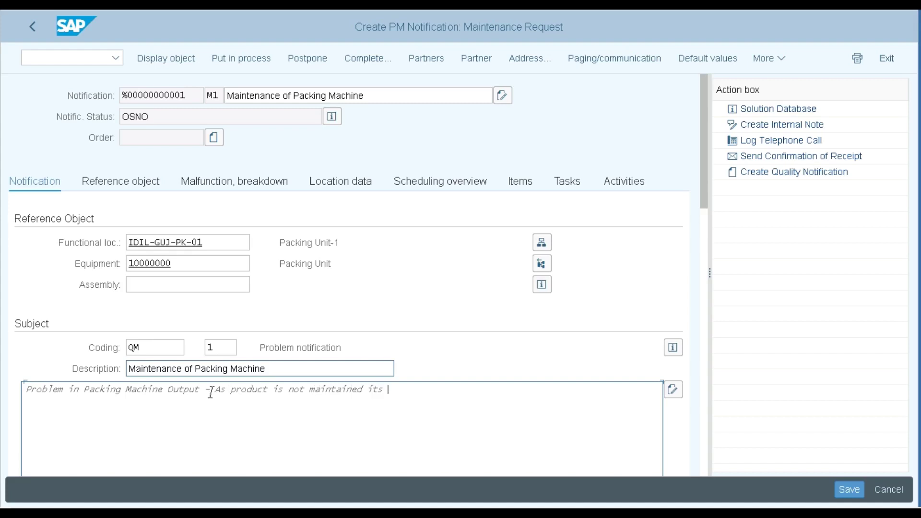
text( packing shape/)
key(BackSpace)
text(.)
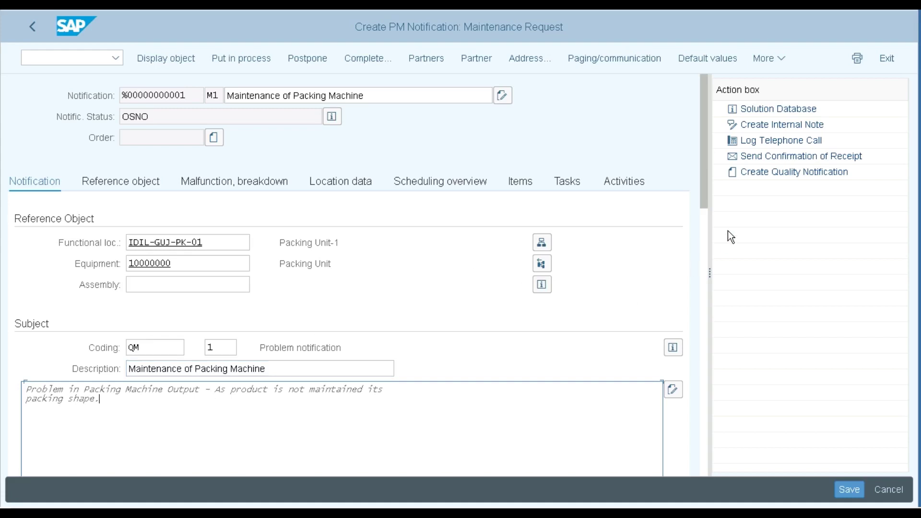
drag(703, 206, 707, 331)
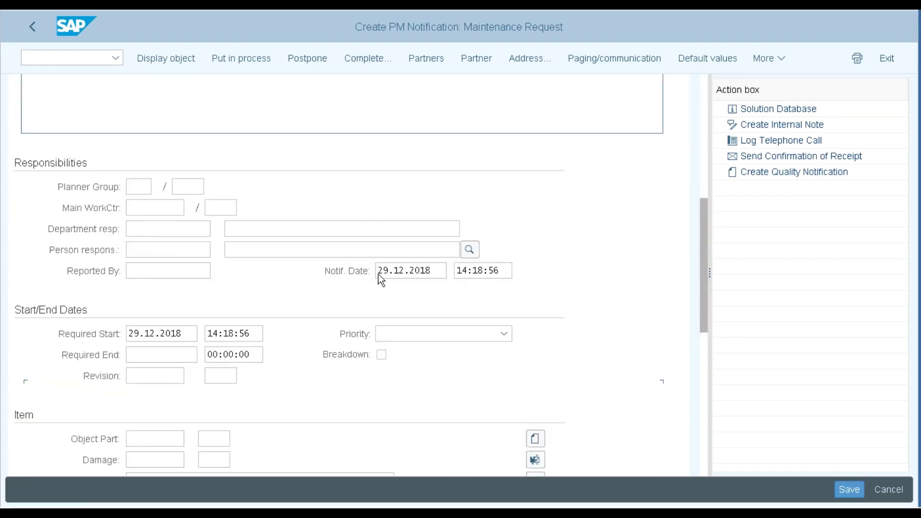
Enter planner group 010 with plant 0001 under Responsibilities
click(142, 189)
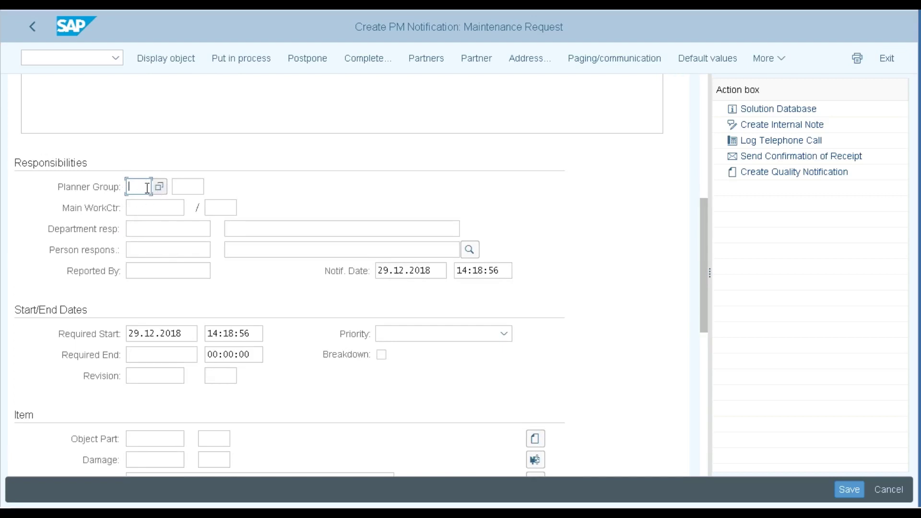
text(010)
click(183, 187)
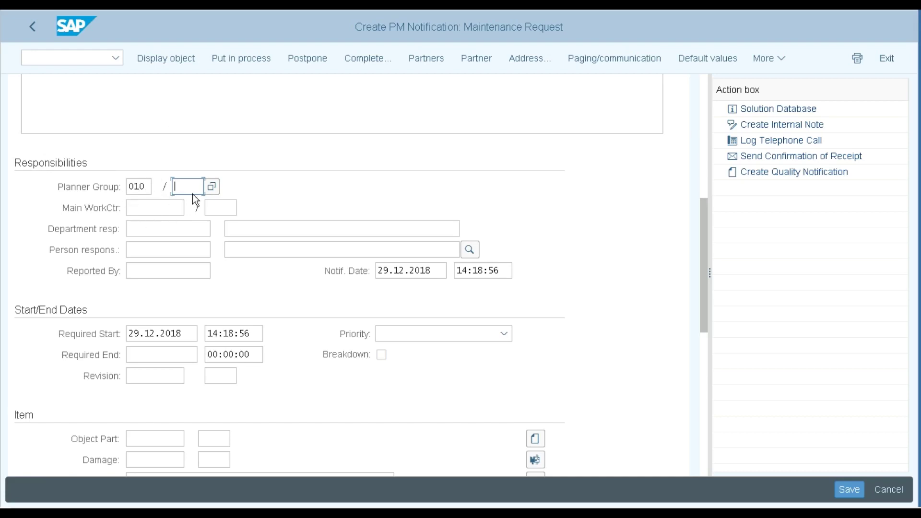
text(00)
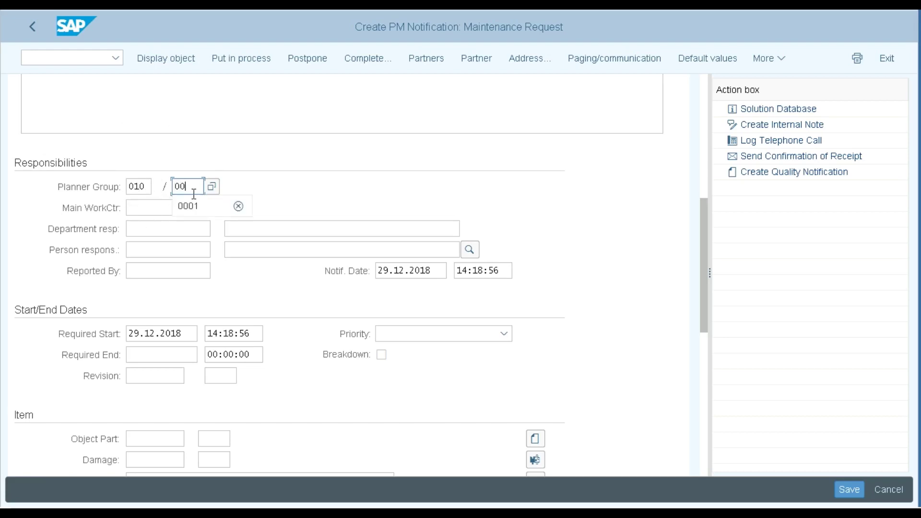
text(11)
click(194, 196)
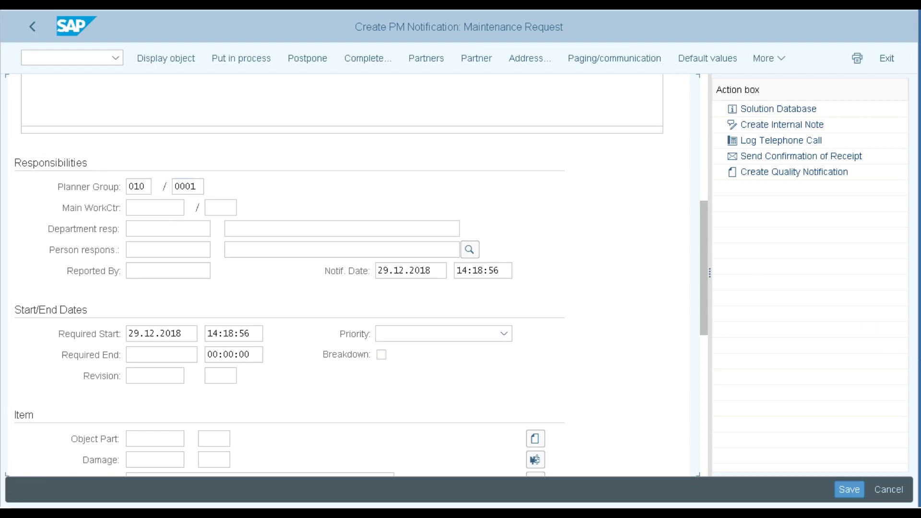
Validate the Responsibilities entries so planner group 010 shows IH-Planer 010
key(Return)
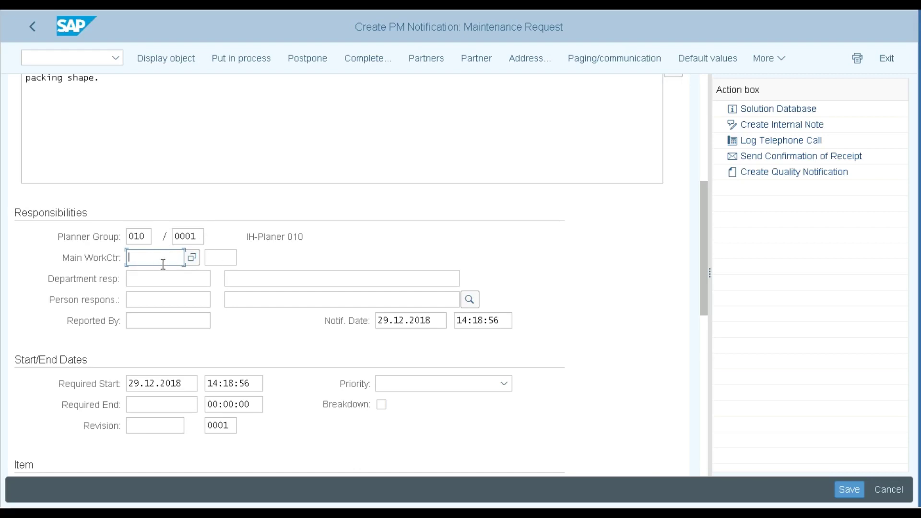
key(alt+Tab)
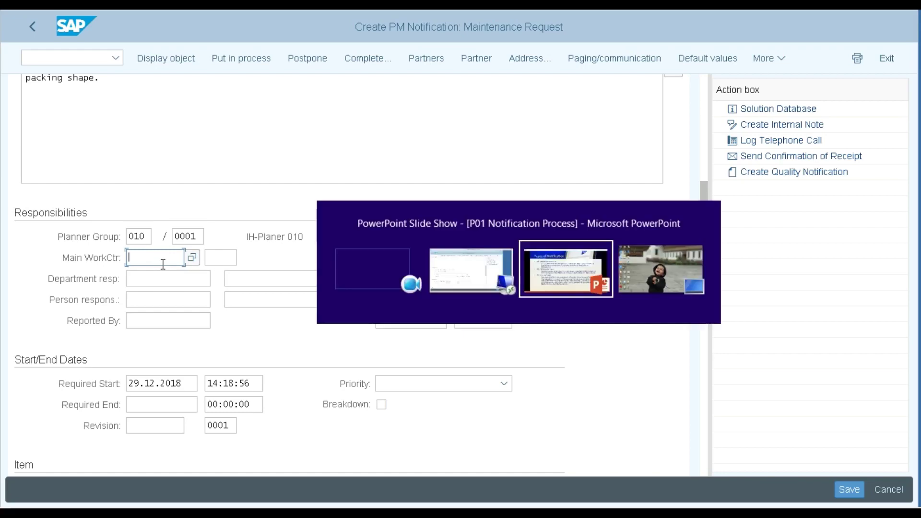
key(Right)
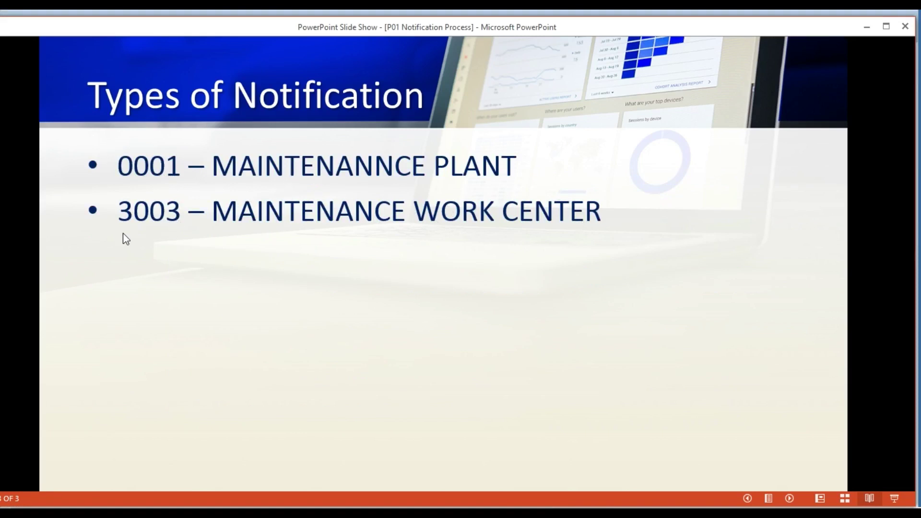
key(alt+Tab)
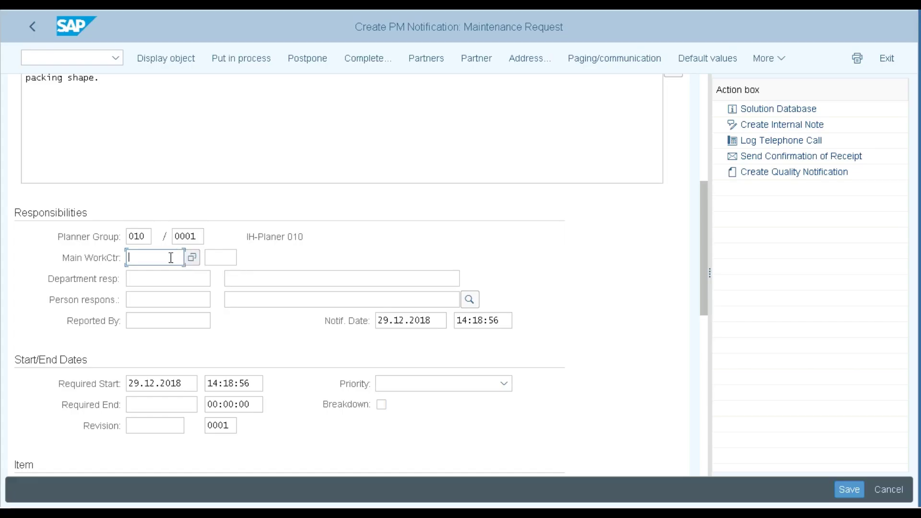
Set main work centre AV_WC_01 at plant 3003 and confirm it
click(217, 260)
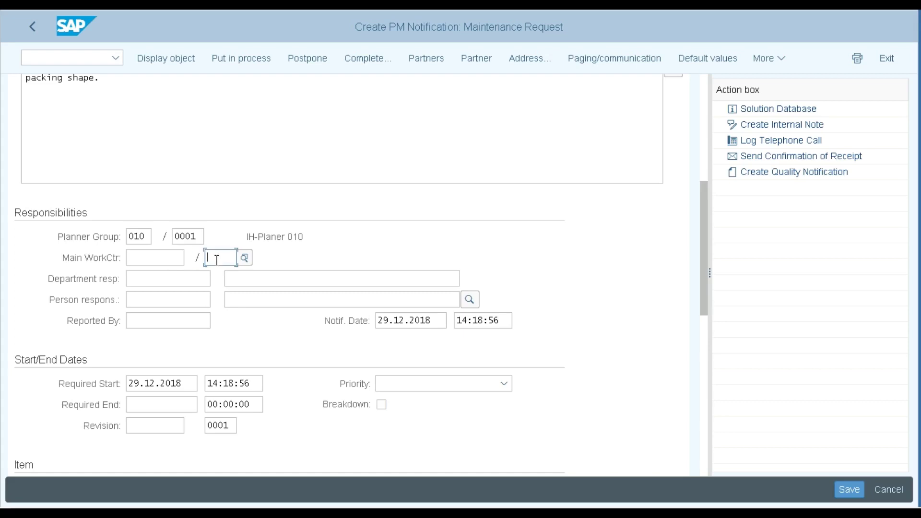
text(3003)
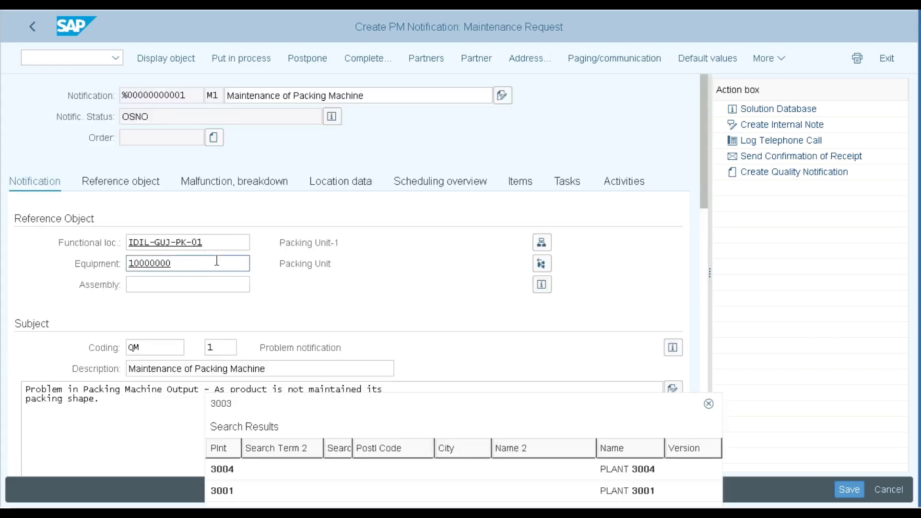
click(250, 495)
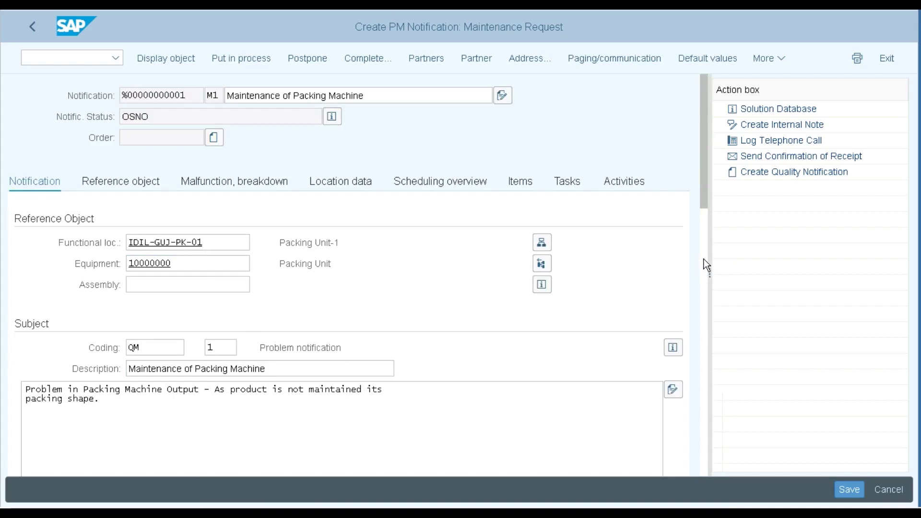
click(704, 260)
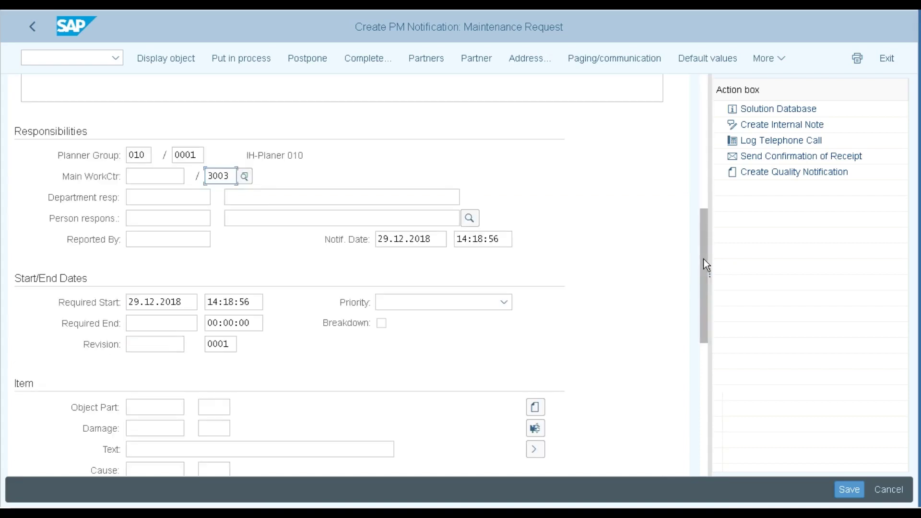
click(158, 177)
text(av)
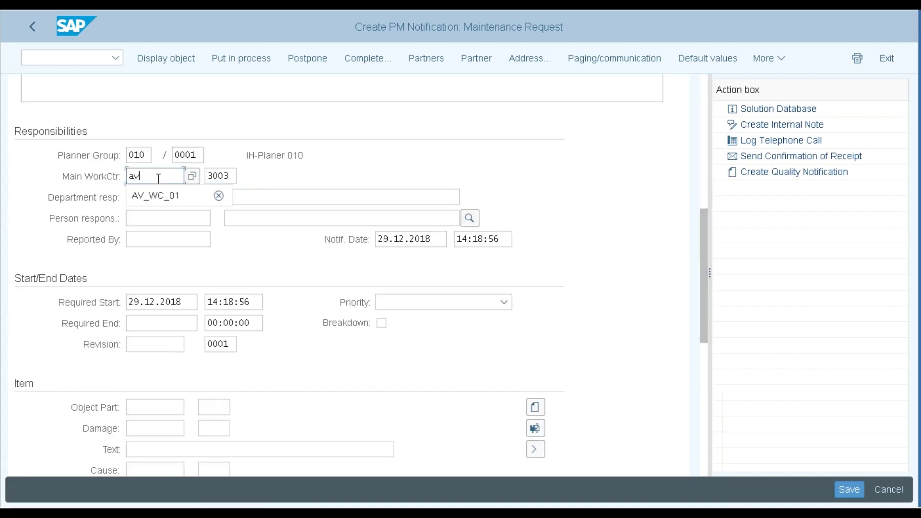
click(160, 197)
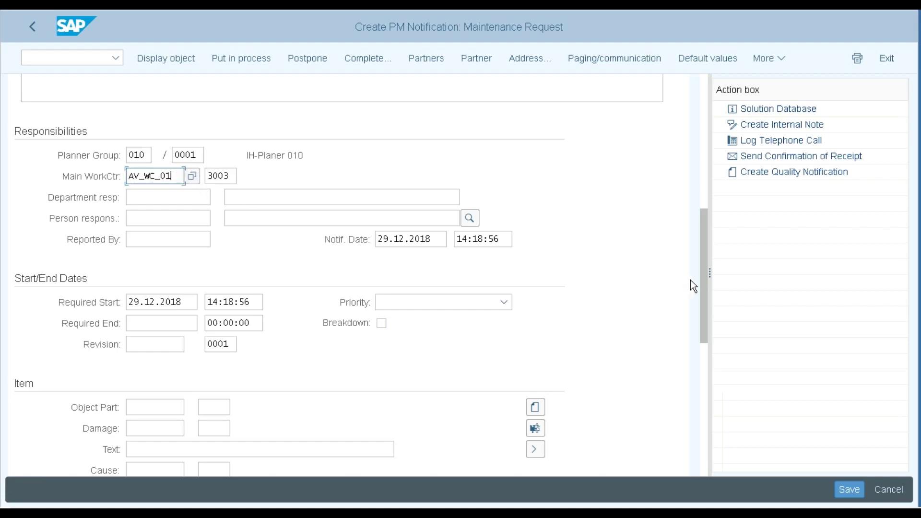
key(Return)
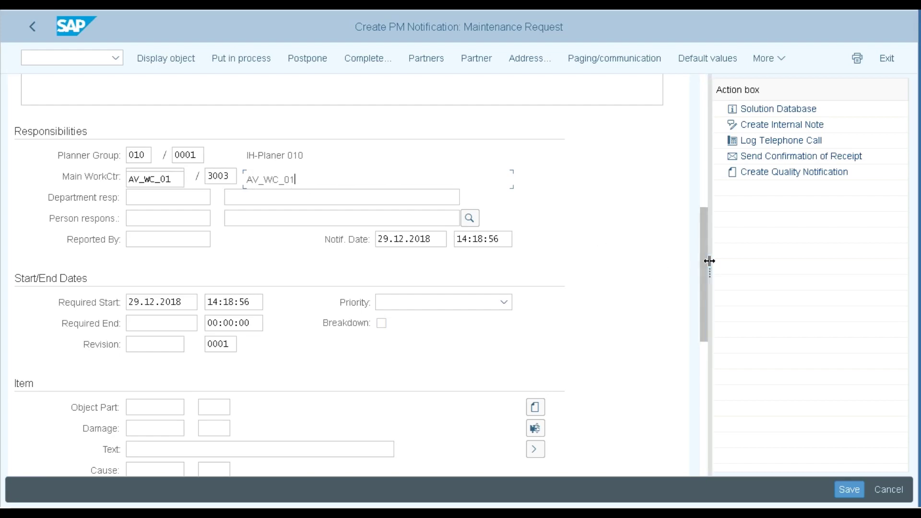
drag(706, 260, 706, 290)
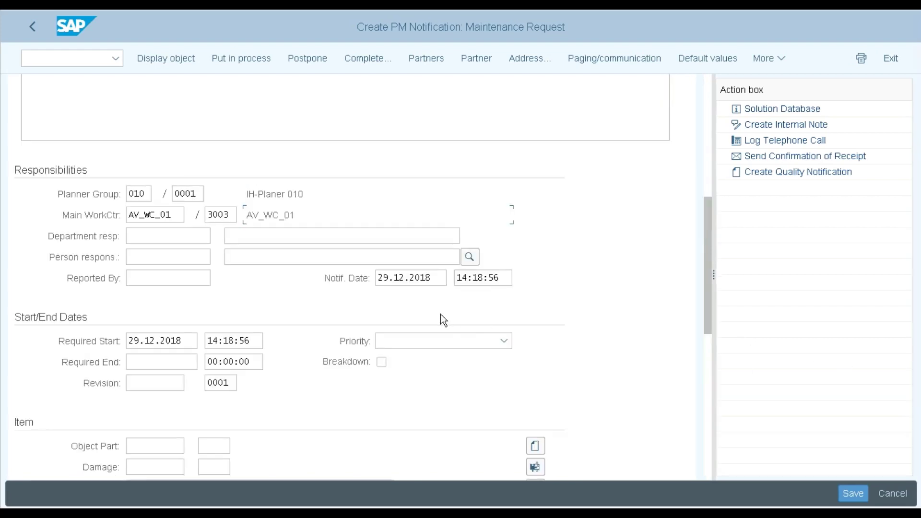
Set the notification date to 28.12.2018 and its time to 10:00:00
click(406, 280)
drag(432, 277, 332, 279)
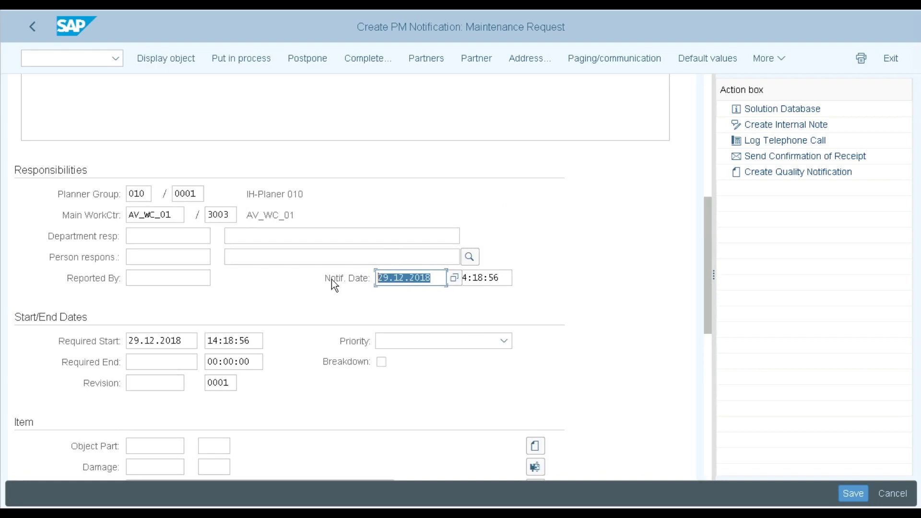
text(28)
click(390, 303)
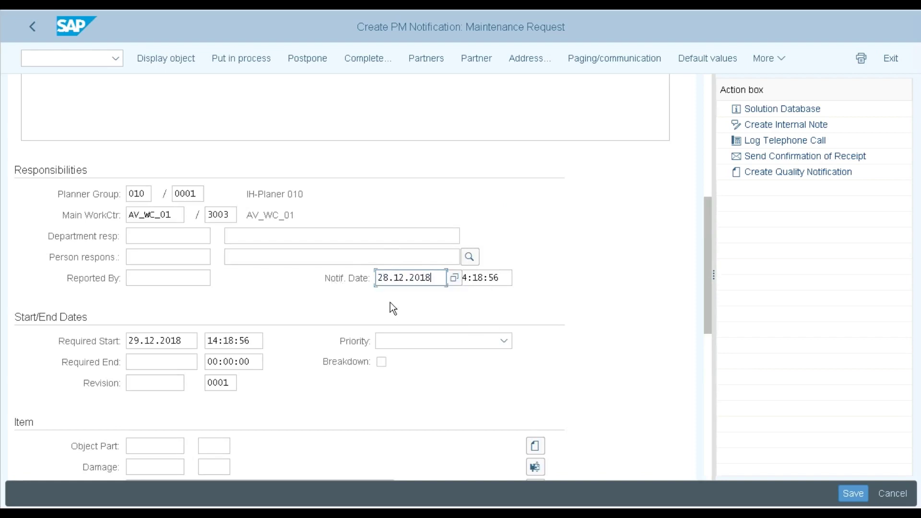
click(500, 283)
drag(501, 283, 405, 278)
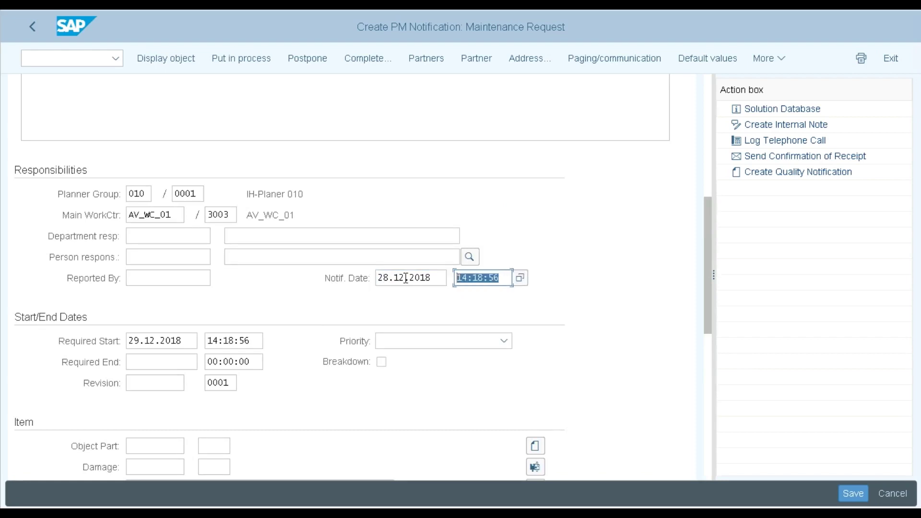
text(10:00)
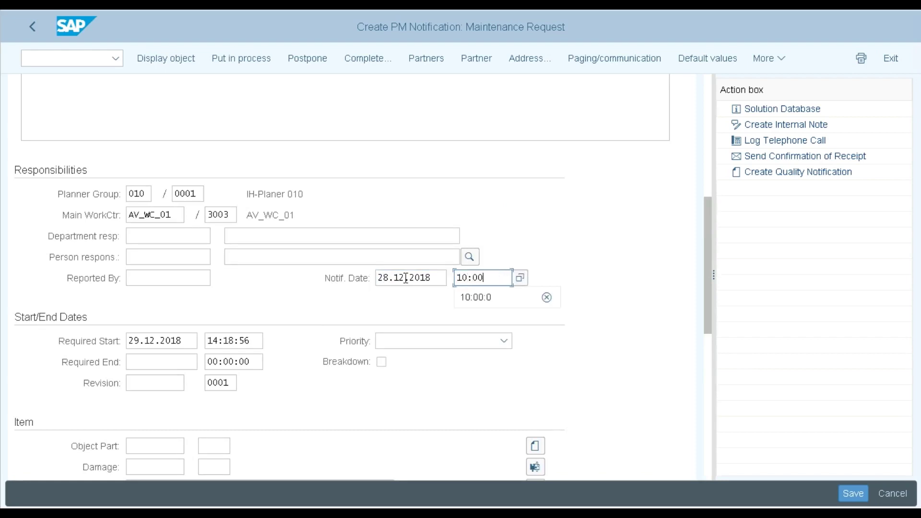
text(:00)
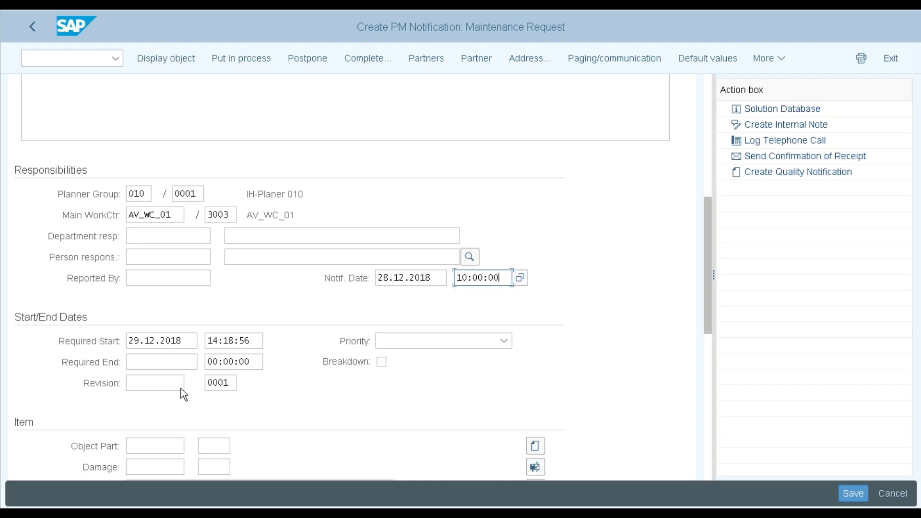
Set the required start to 28.12.2018 at 11:00:00
click(188, 341)
drag(188, 341, 42, 319)
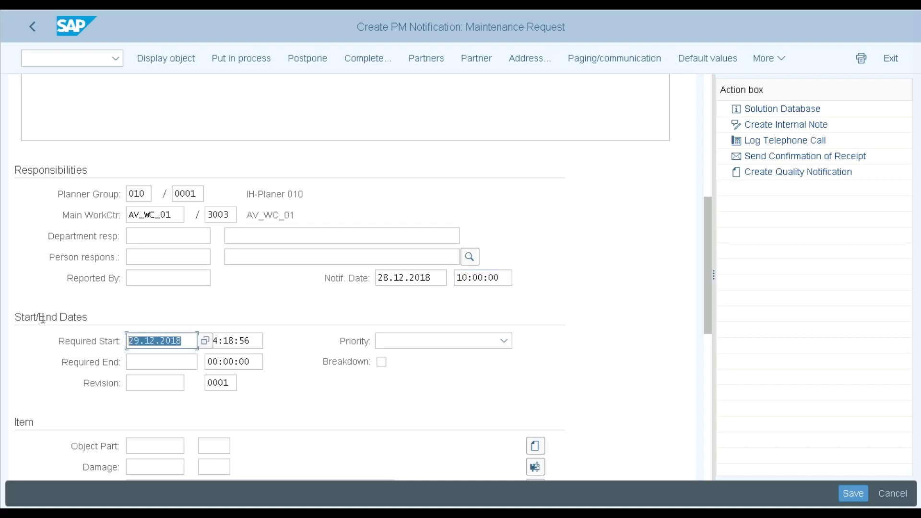
text(28)
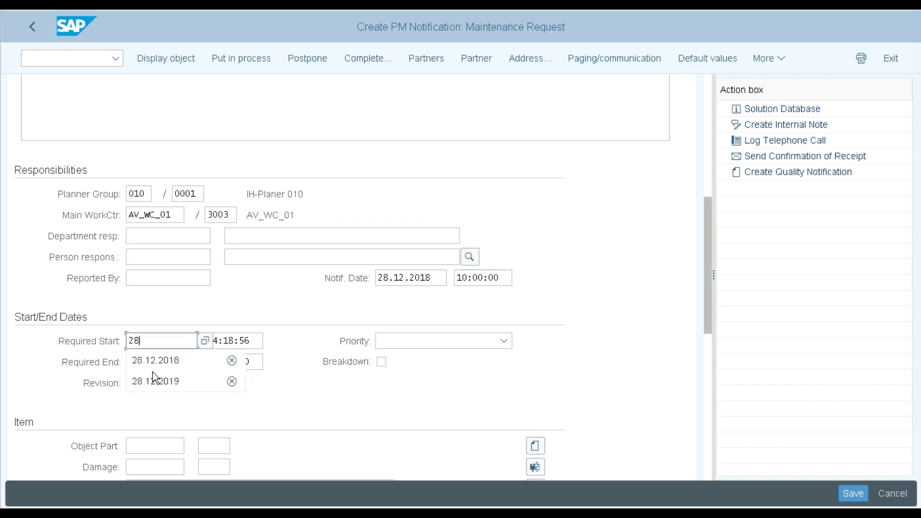
click(152, 360)
drag(252, 341, 184, 341)
text(12:)
key(BackSpace)
key(BackSpace)
text(1:00:00)
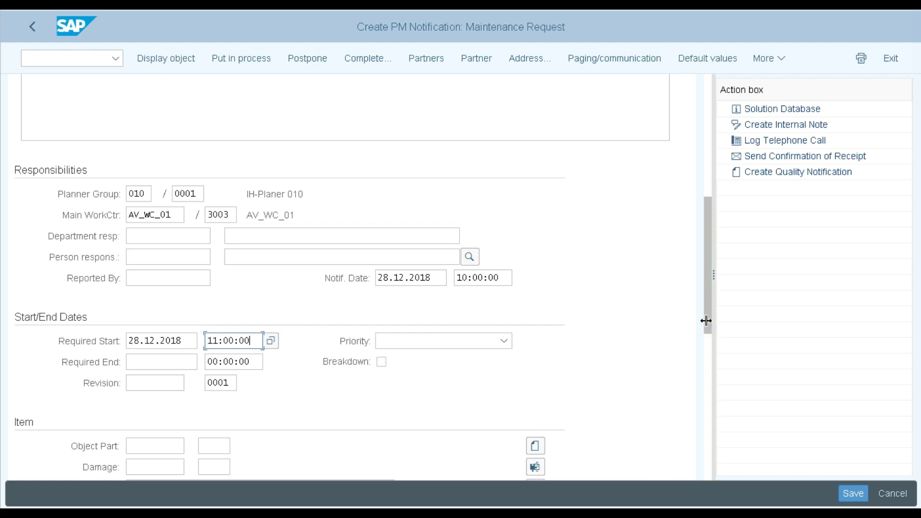
drag(706, 327, 707, 146)
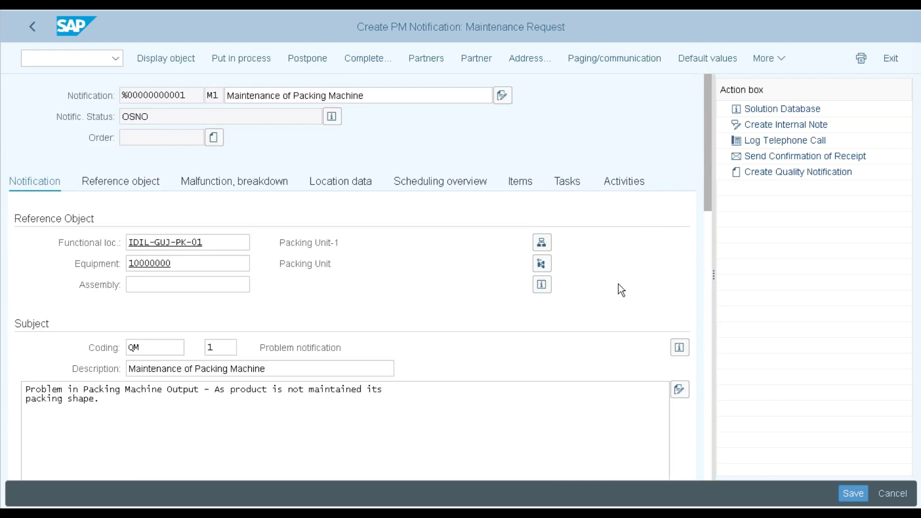
Save the request as notification 10000003, then go to the change-notification screen via iw21
key(ctrl+s)
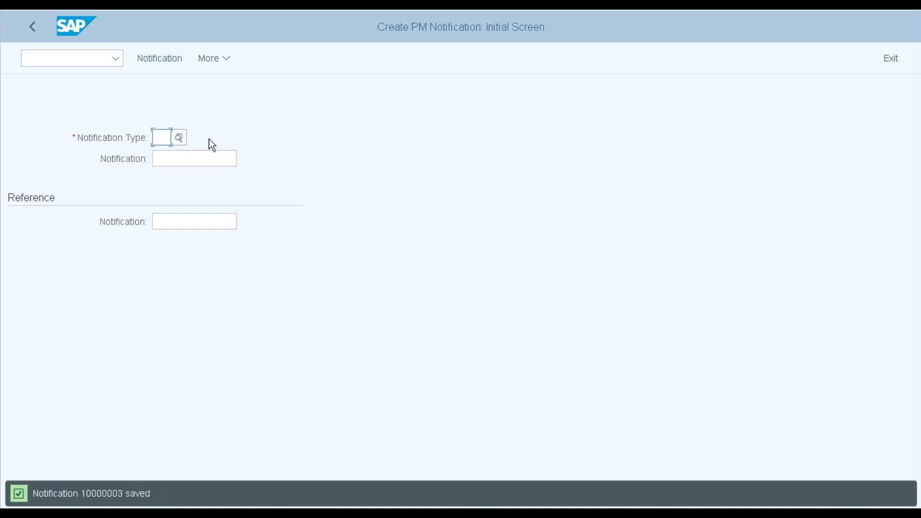
key(F3)
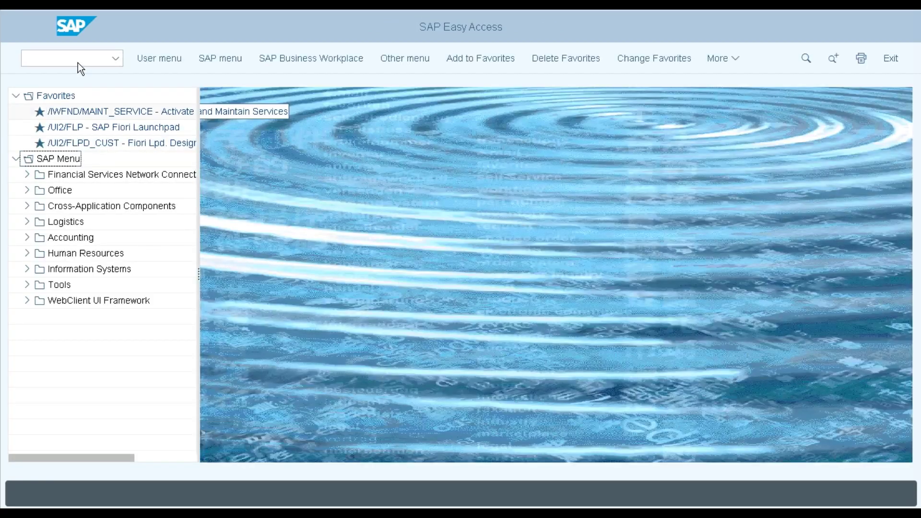
click(80, 58)
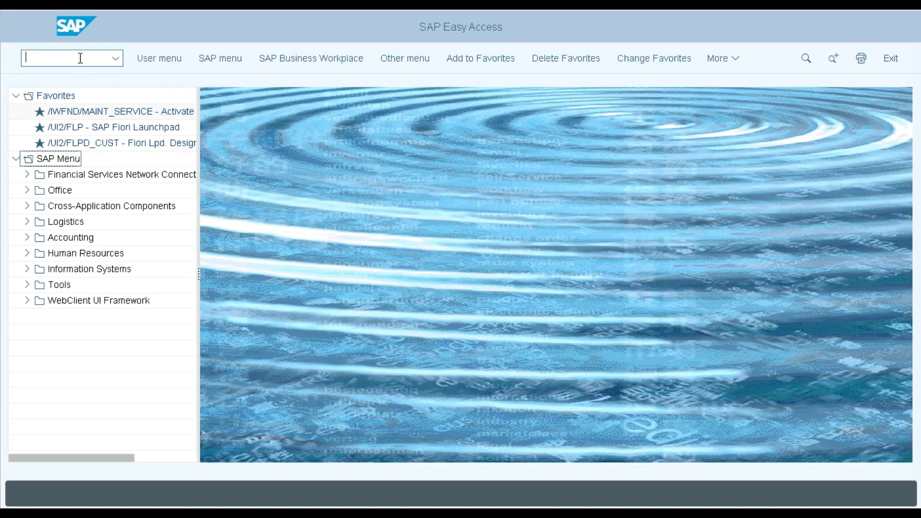
text(iw21)
key(Return)
click(202, 142)
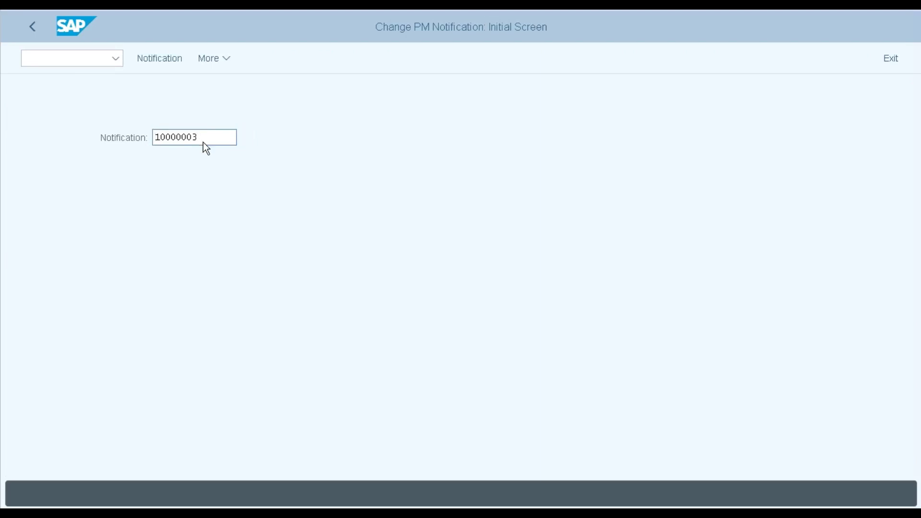
Open notification 10000003 for editing from the Change PM Notification initial screen
key(Return)
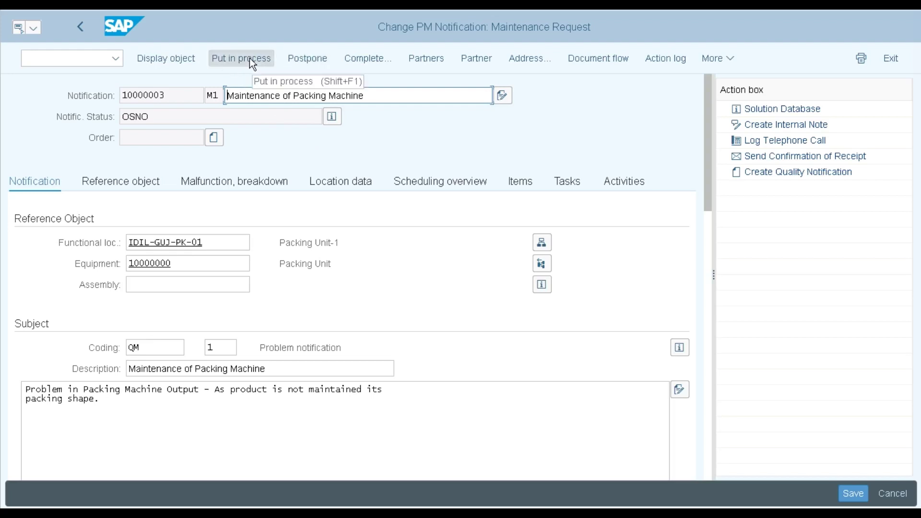
Set notification 10000003 to status NOPR, save it, and select its number on the start screen
click(724, 53)
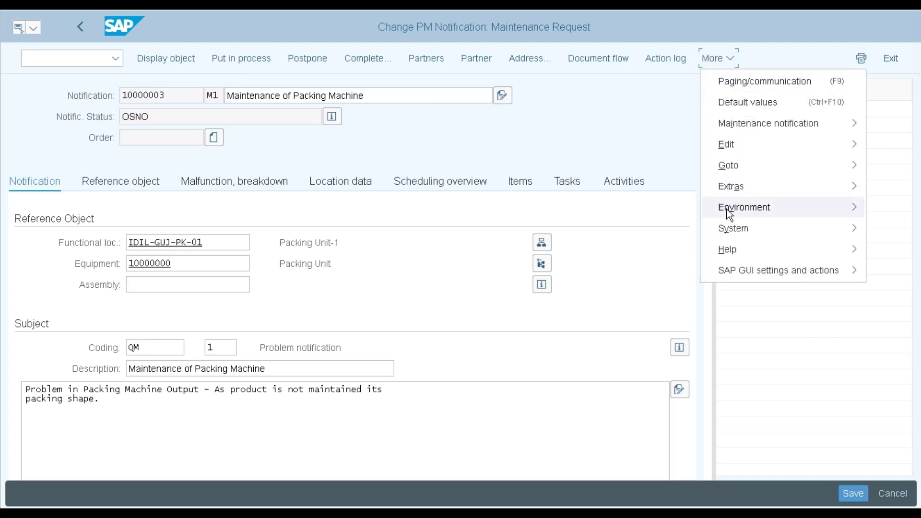
click(595, 153)
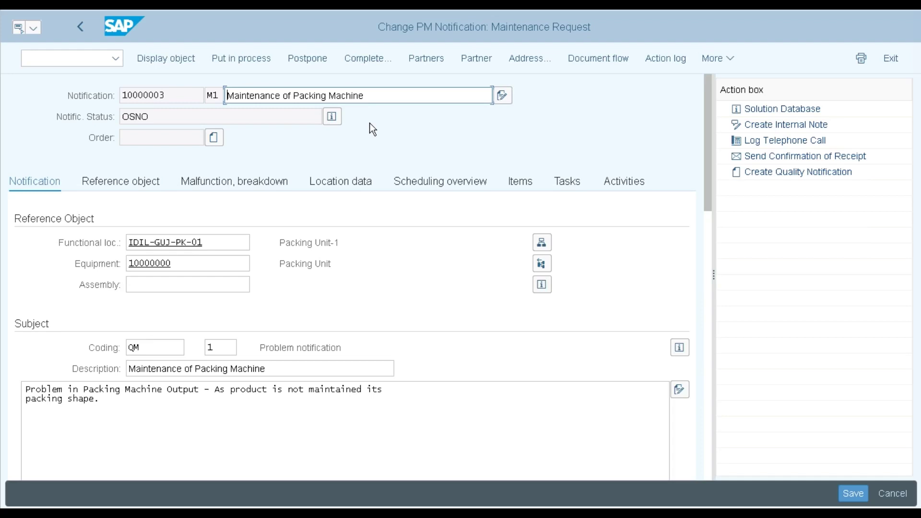
click(234, 63)
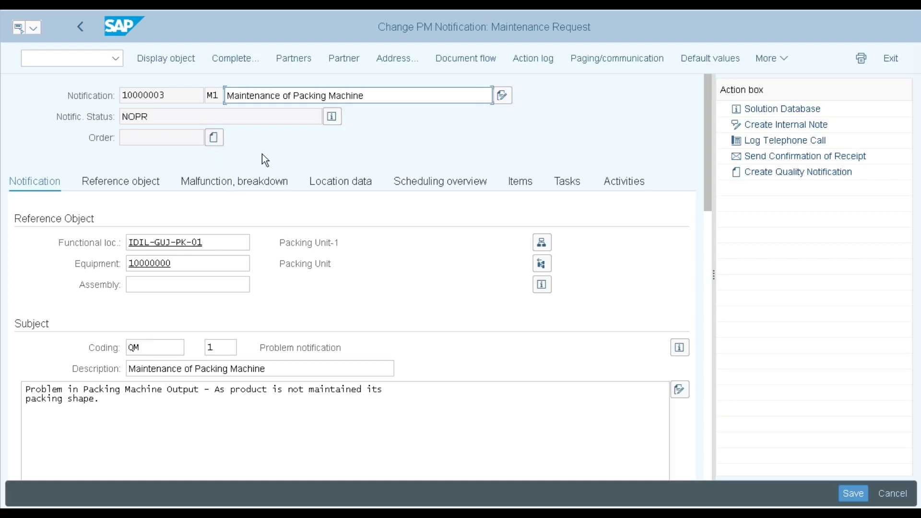
key(ctrl+s)
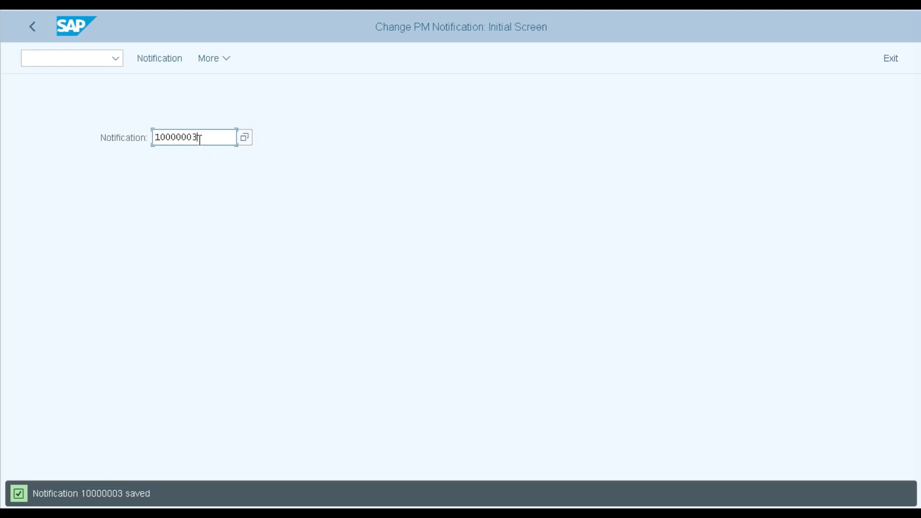
drag(198, 139, 116, 139)
click(116, 140)
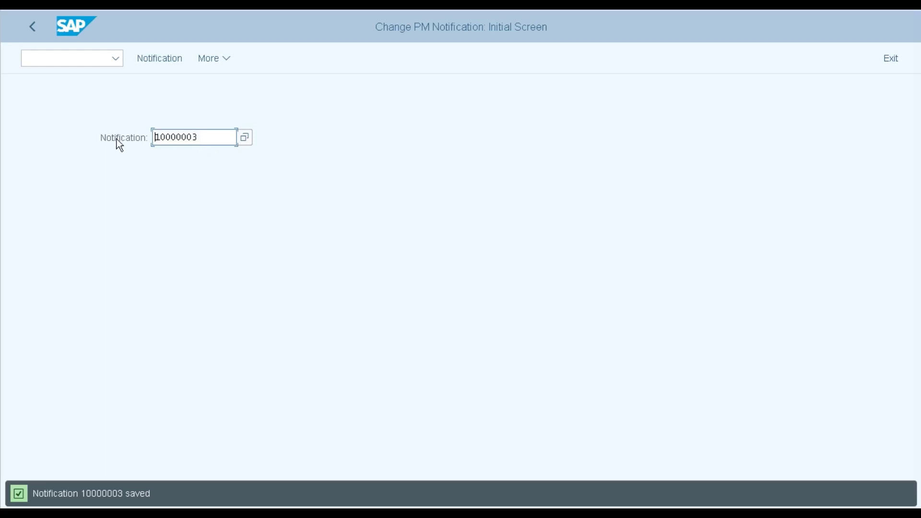